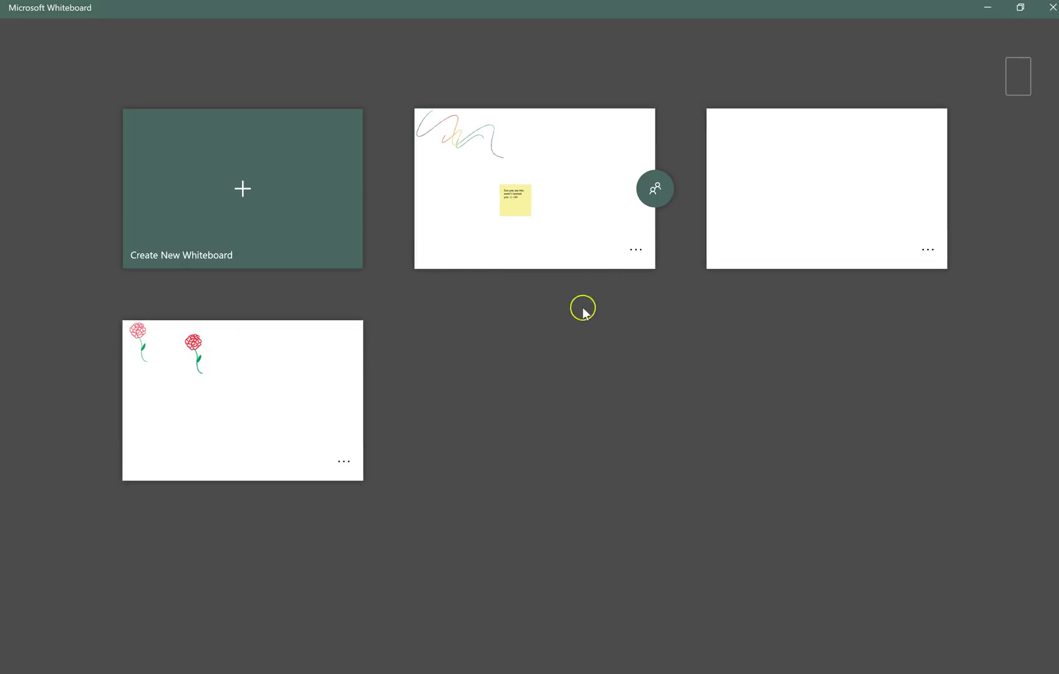
Step: Pick the blank whiteboard from the board gallery to start an empty canvas
left_click(656, 192)
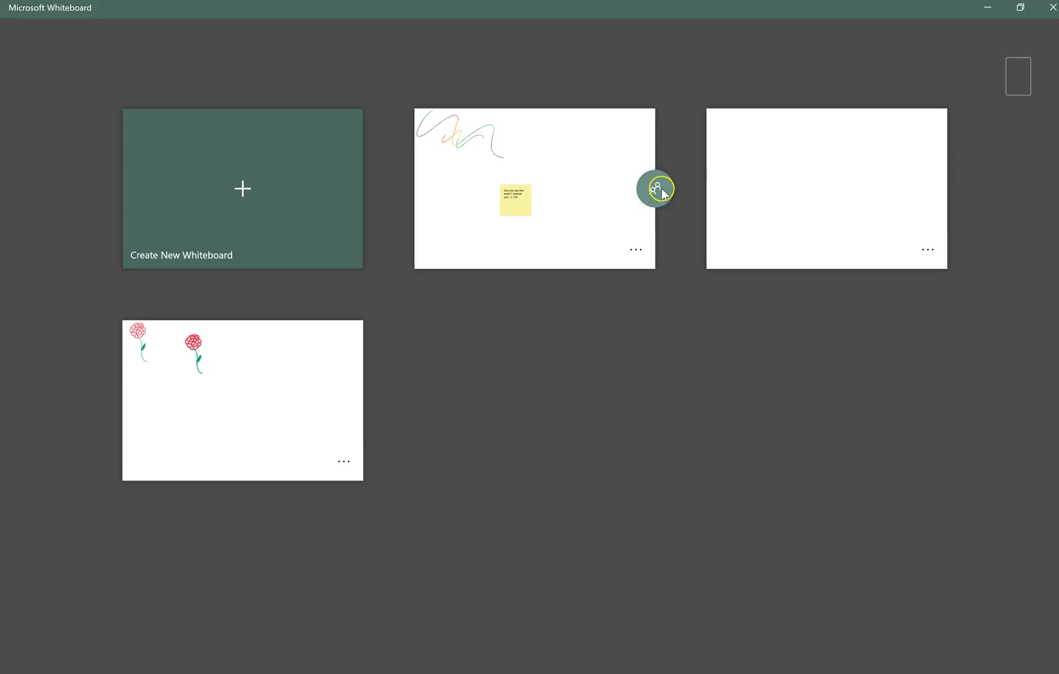
left_click(648, 204)
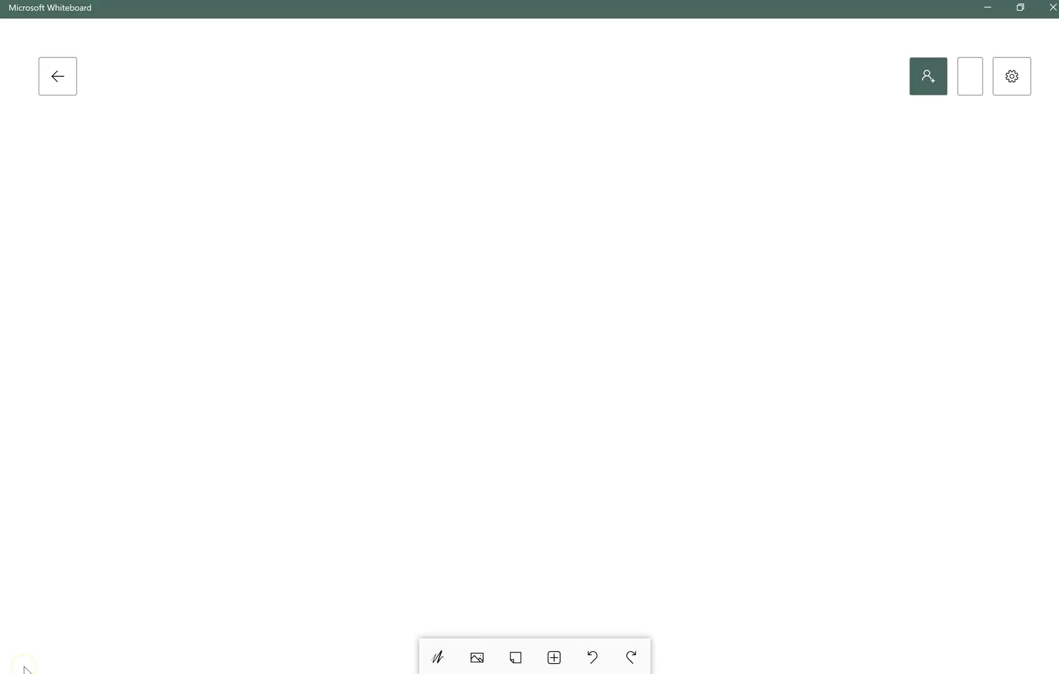
Step: Write 'hello' in rainbow glitter ink with a long sweeping line beneath it
left_click(440, 659)
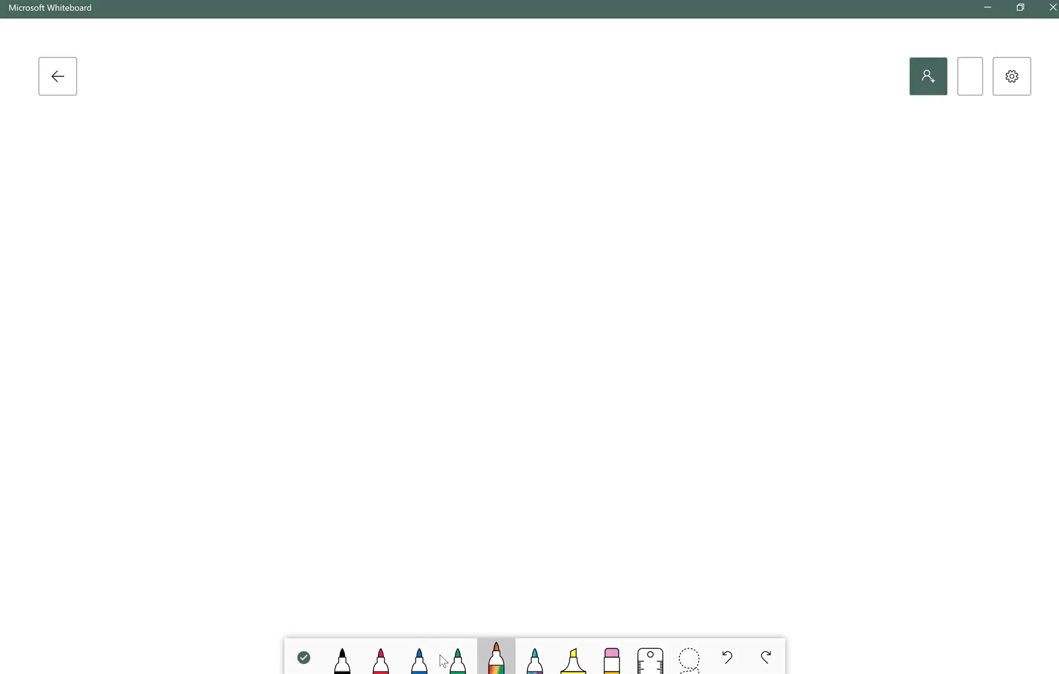
mouse_move(285, 439)
left_mouse_down()
mouse_move(341, 456)
mouse_move(427, 395)
mouse_move(647, 313)
mouse_move(677, 281)
left_mouse_up()
mouse_move(335, 553)
left_mouse_down()
mouse_move(516, 442)
mouse_move(794, 368)
left_mouse_up()
Step: Try the highlighter and eraser, then bring out the ruler
left_click(535, 660)
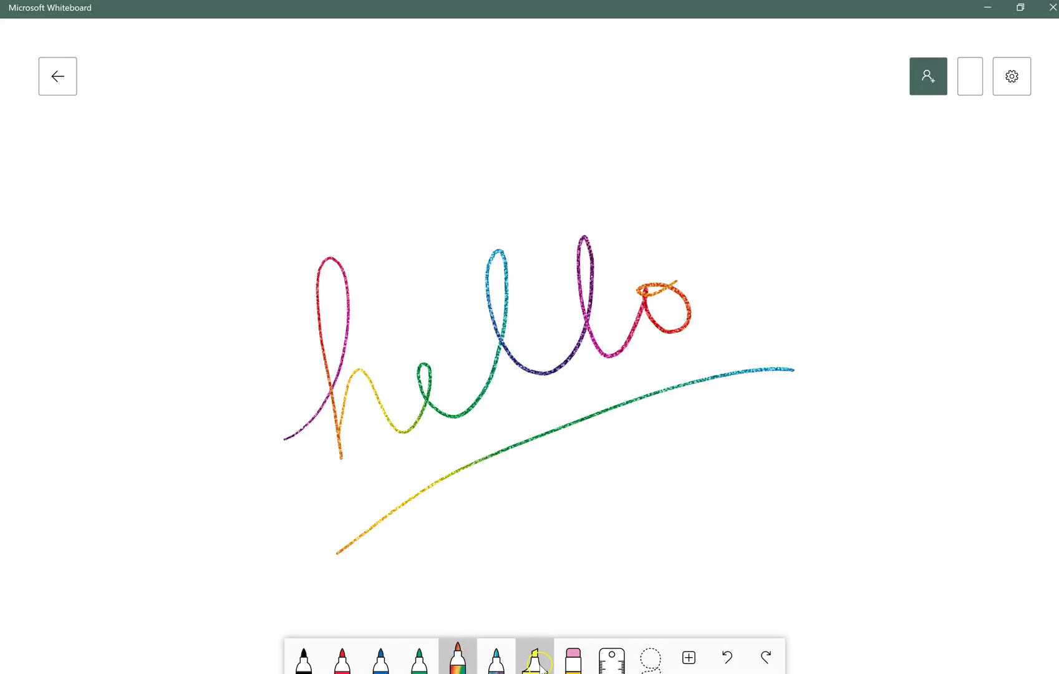
left_click(577, 662)
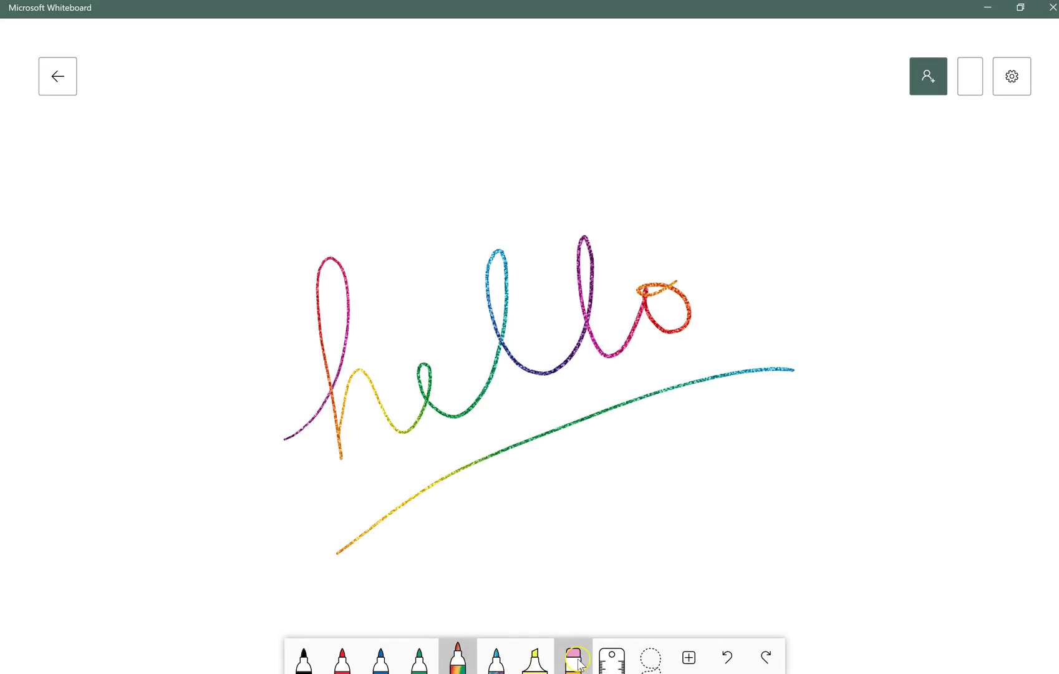
left_click(611, 661)
Step: Draw a straight diagonal rainbow line through hello along the 45° ruler, then hide the ruler
left_click(611, 663)
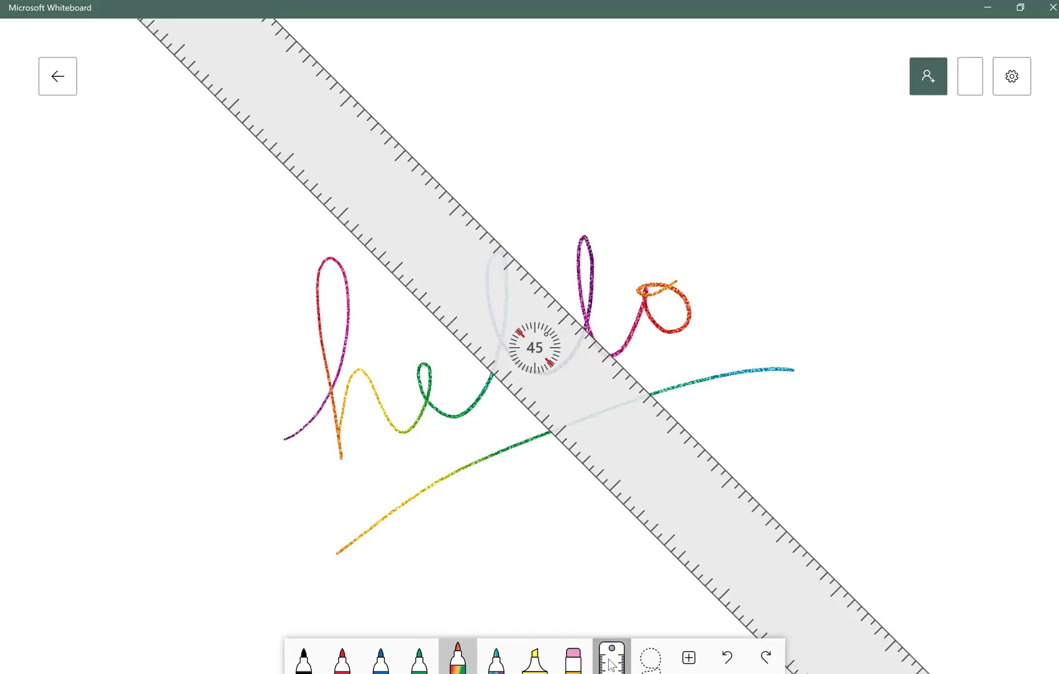
left_click_drag(391, 133, 786, 528)
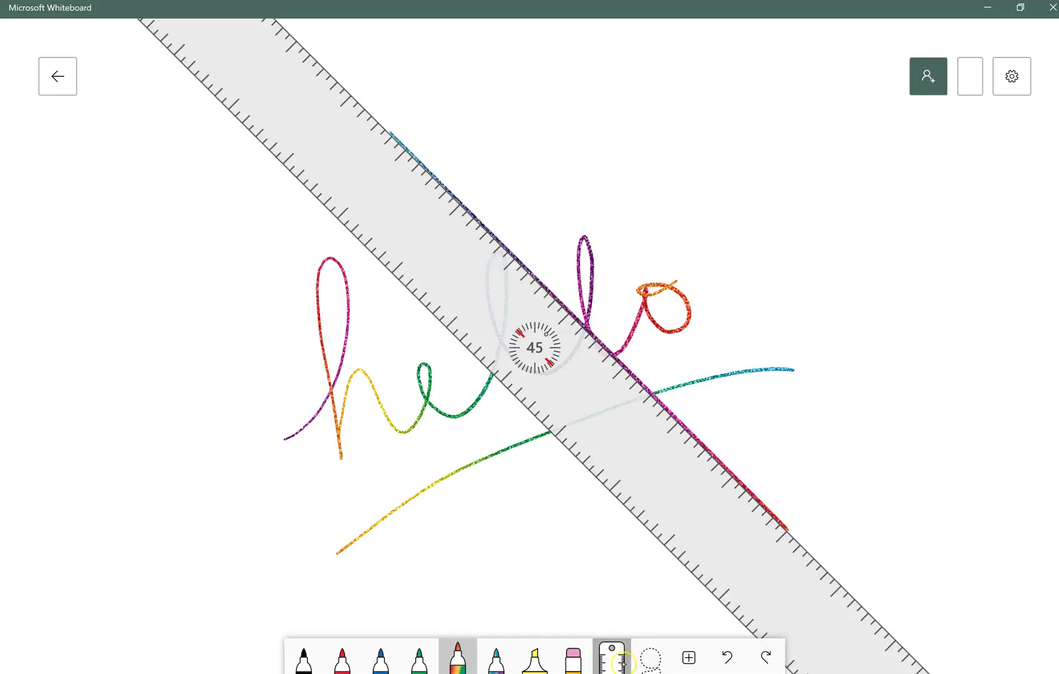
left_click(626, 660)
left_click(623, 661)
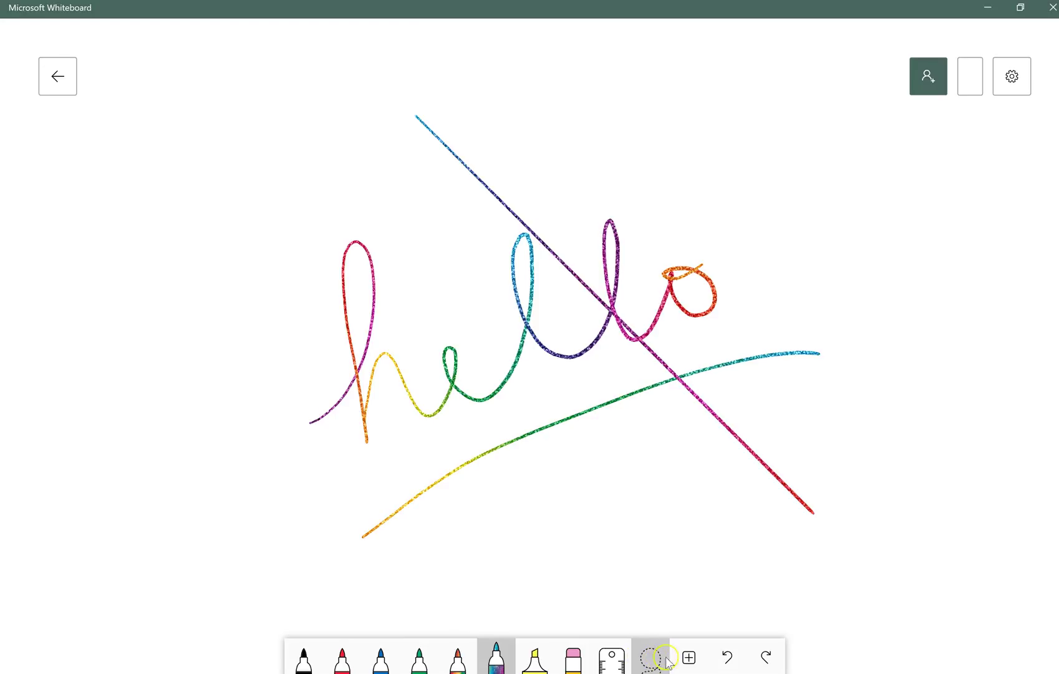
left_click(689, 658)
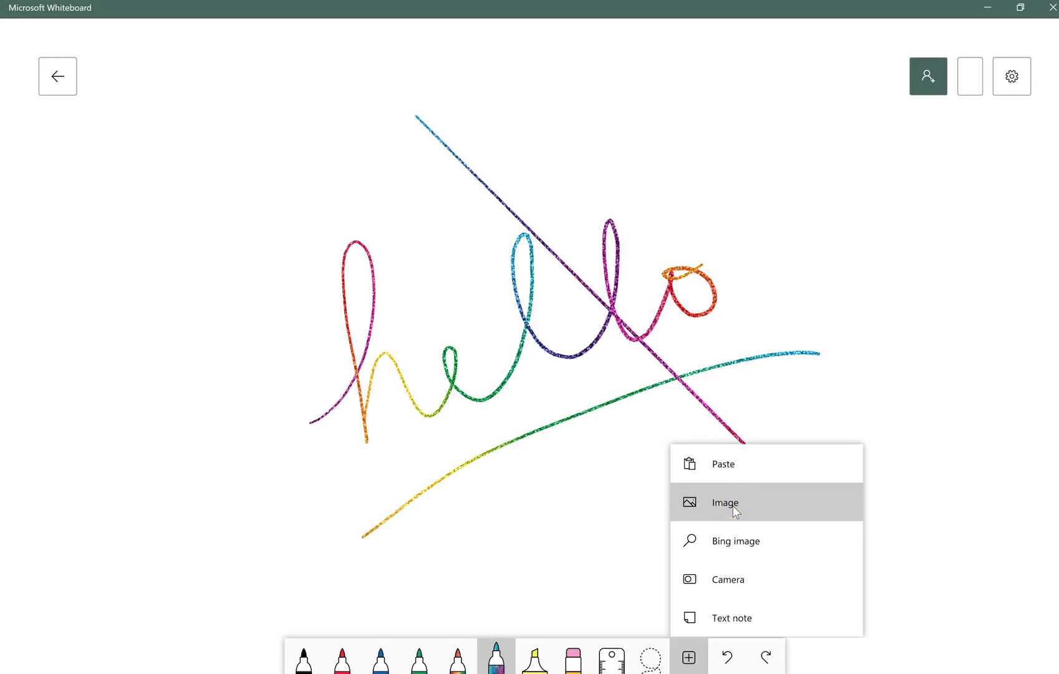
left_click(738, 545)
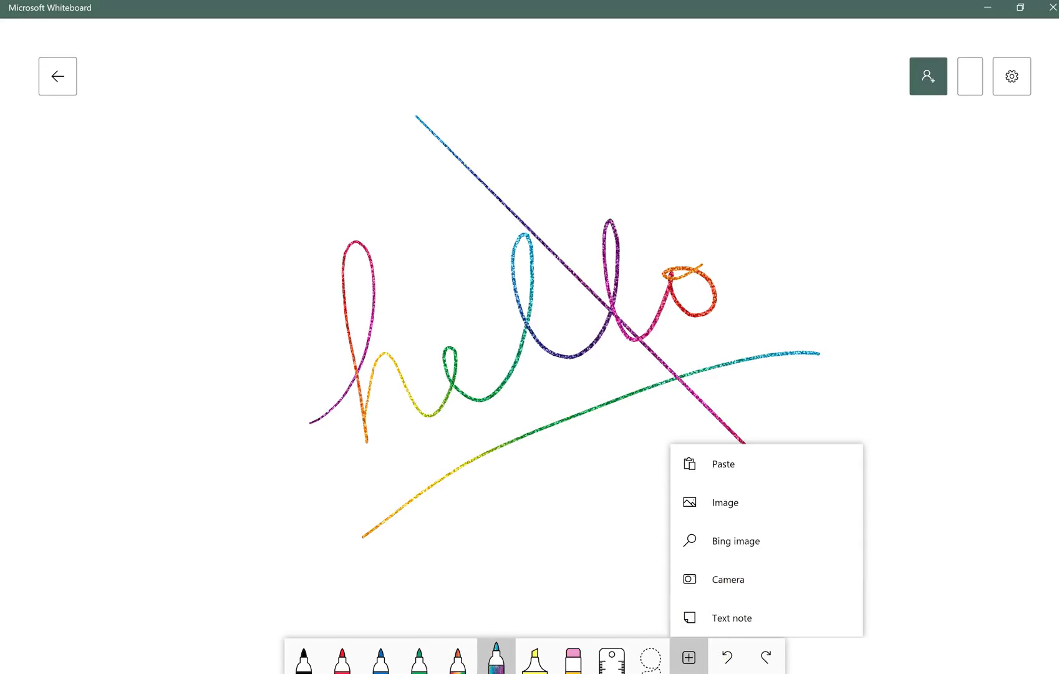
Step: Rub out most of the hello ink with the eraser, then clear the remaining canvas
left_click(573, 662)
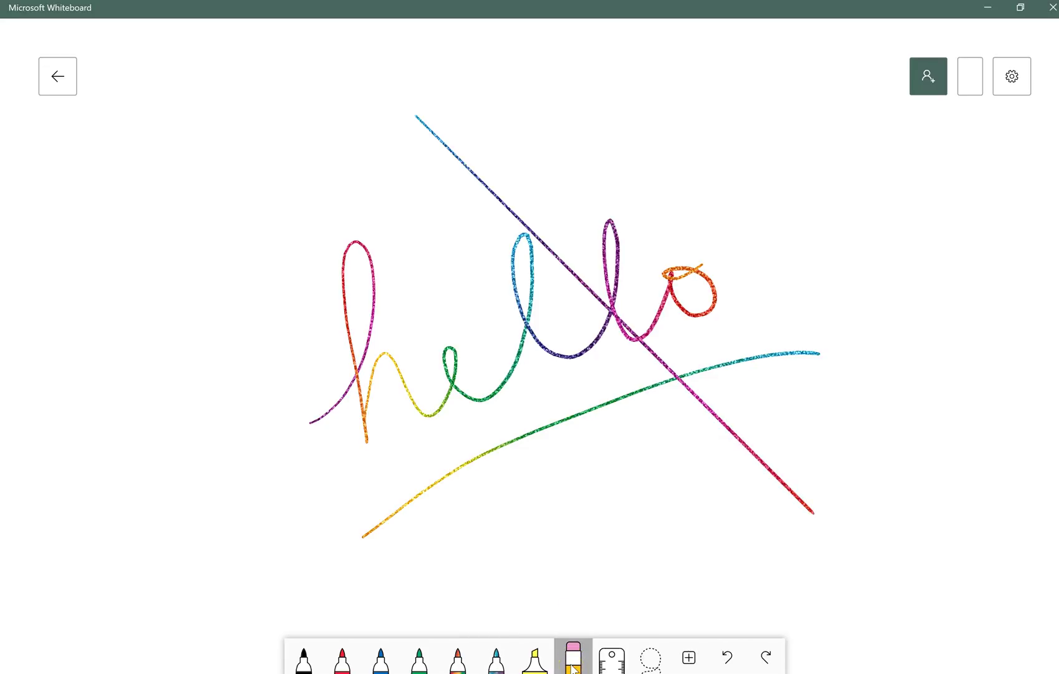
left_click_drag(443, 347, 819, 392)
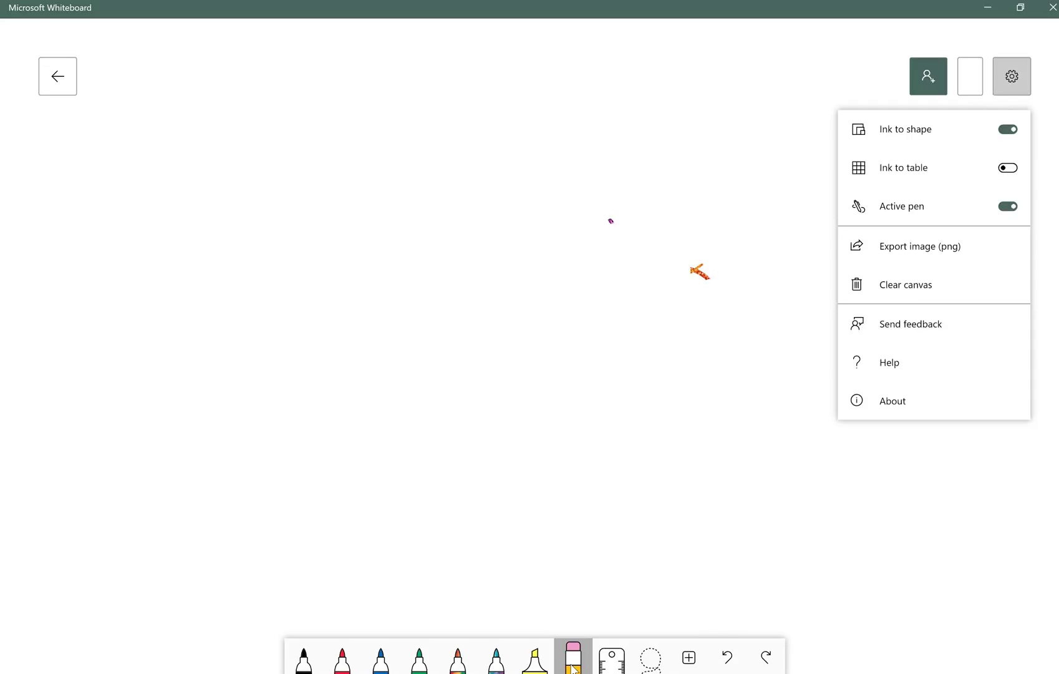
left_click(907, 284)
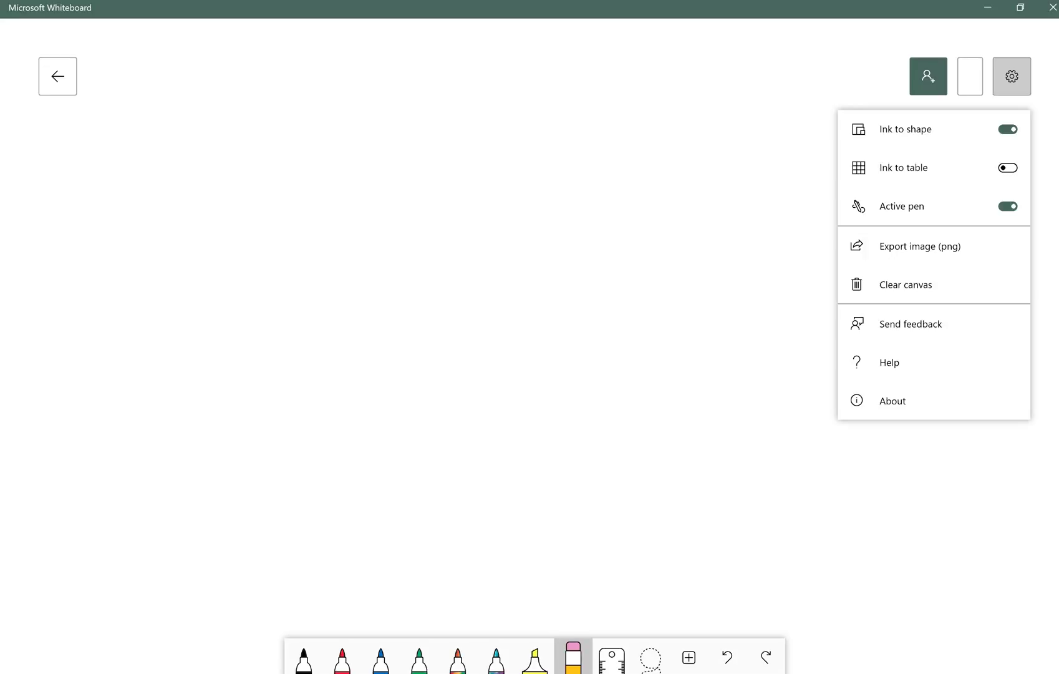
Step: Insert the 'Microsoft Thank You' logos image from the Desktop onto the board
left_click(689, 656)
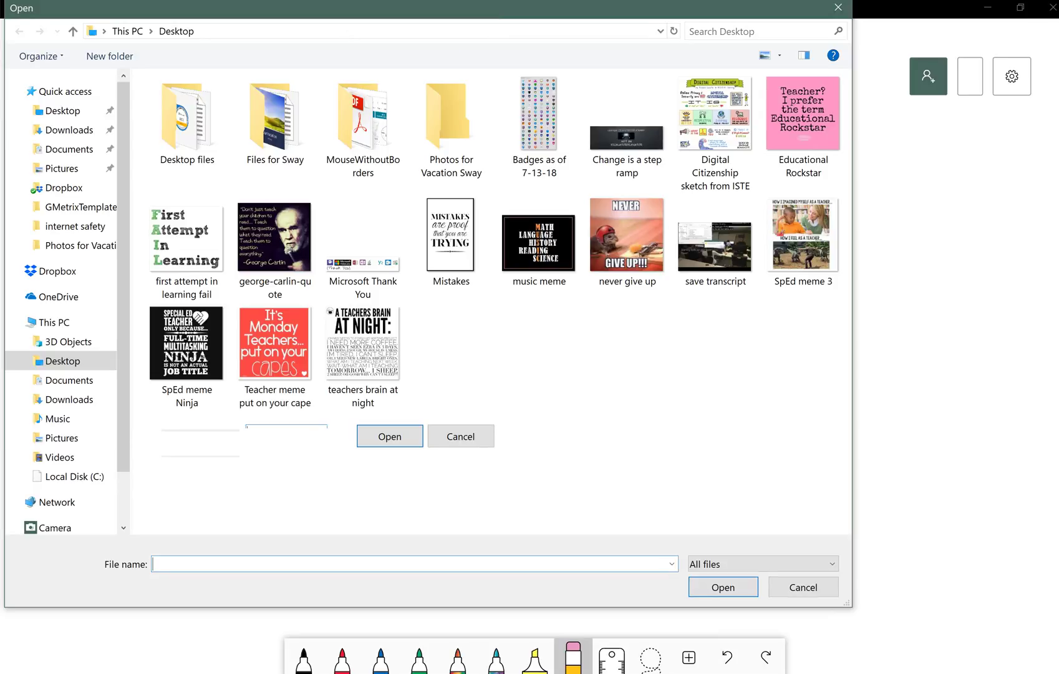
left_click(365, 262)
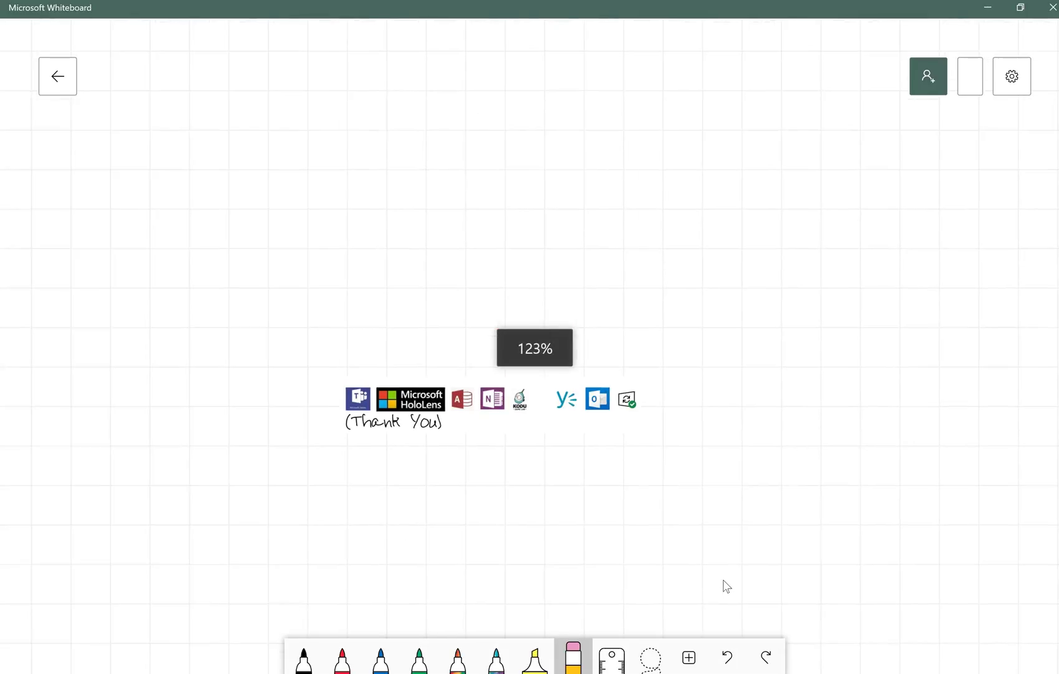
scroll(724, 587, "up", 3)
scroll(724, 587, "up", 3)
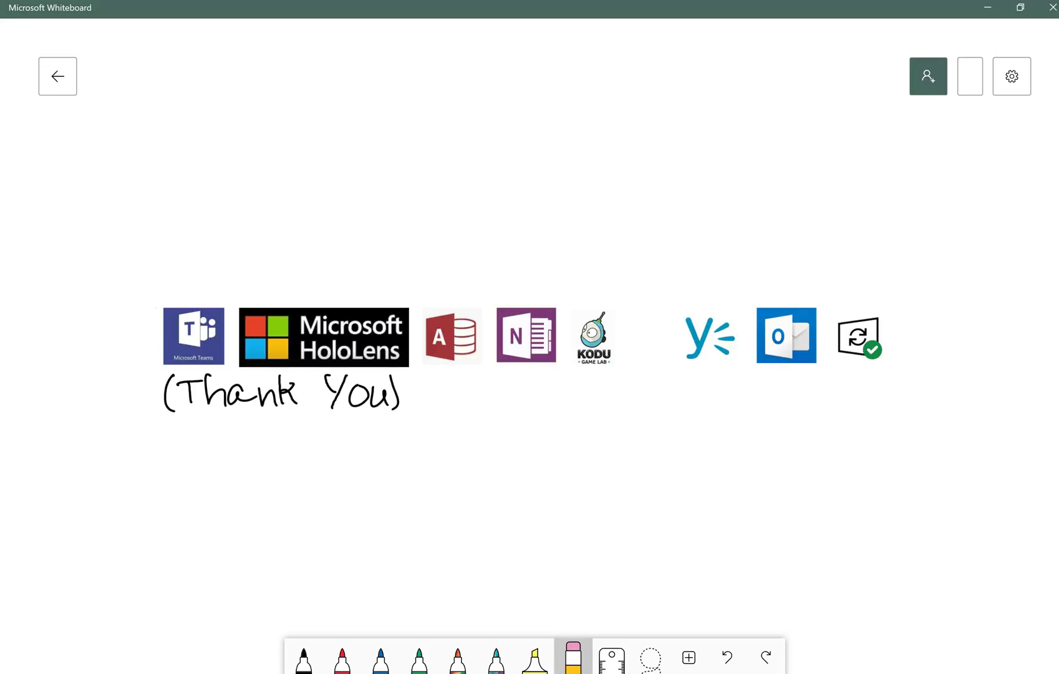
Step: Draw a wavy galaxy glitter line, clear the canvas, and turn on Ink to table
left_click(496, 657)
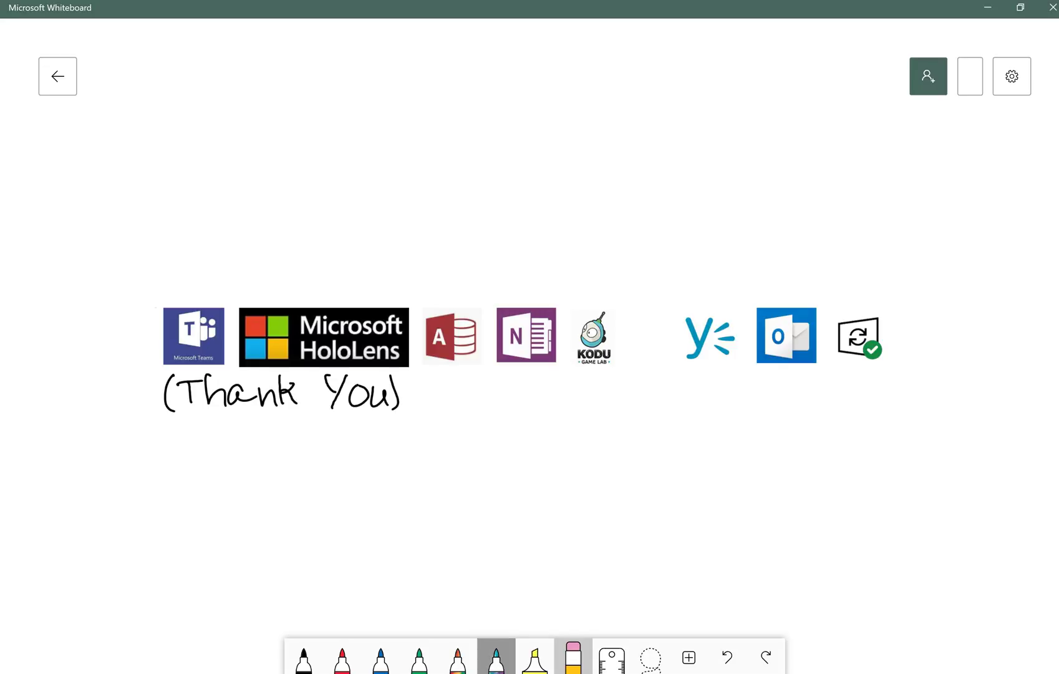
mouse_move(273, 475)
left_mouse_down()
mouse_move(426, 279)
mouse_move(639, 379)
mouse_move(783, 408)
left_mouse_up()
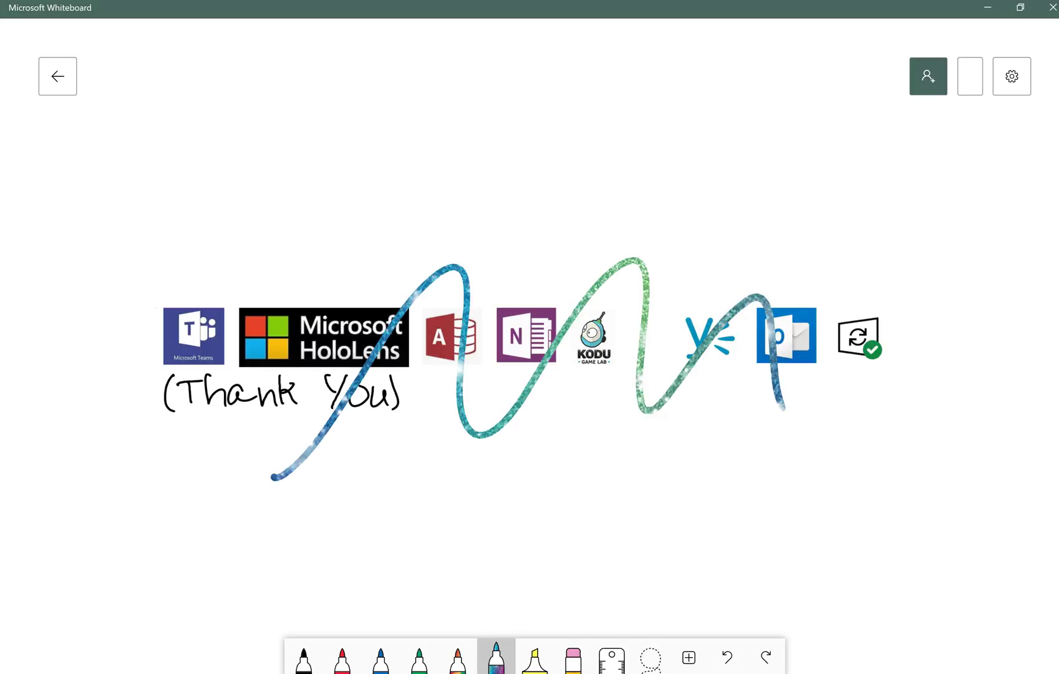
left_click(1011, 76)
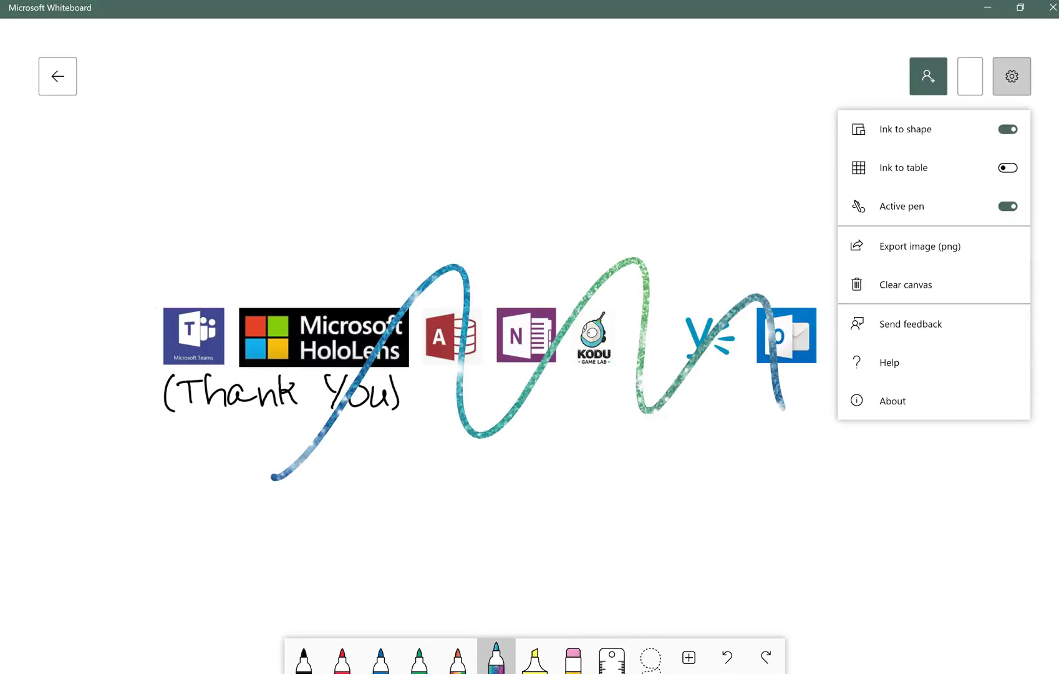
left_click(907, 284)
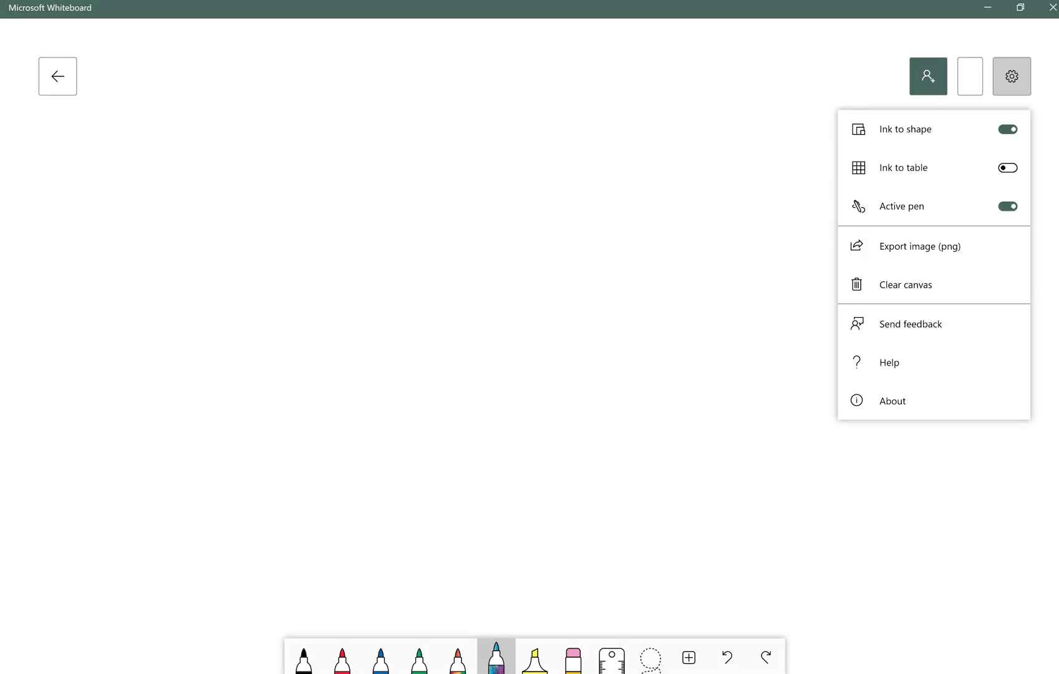
left_click(1008, 167)
Step: Sketch a glitter triangle, two circles and a square that convert into clean shapes
mouse_move(354, 326)
left_mouse_down()
mouse_move(390, 418)
mouse_move(354, 327)
left_mouse_up()
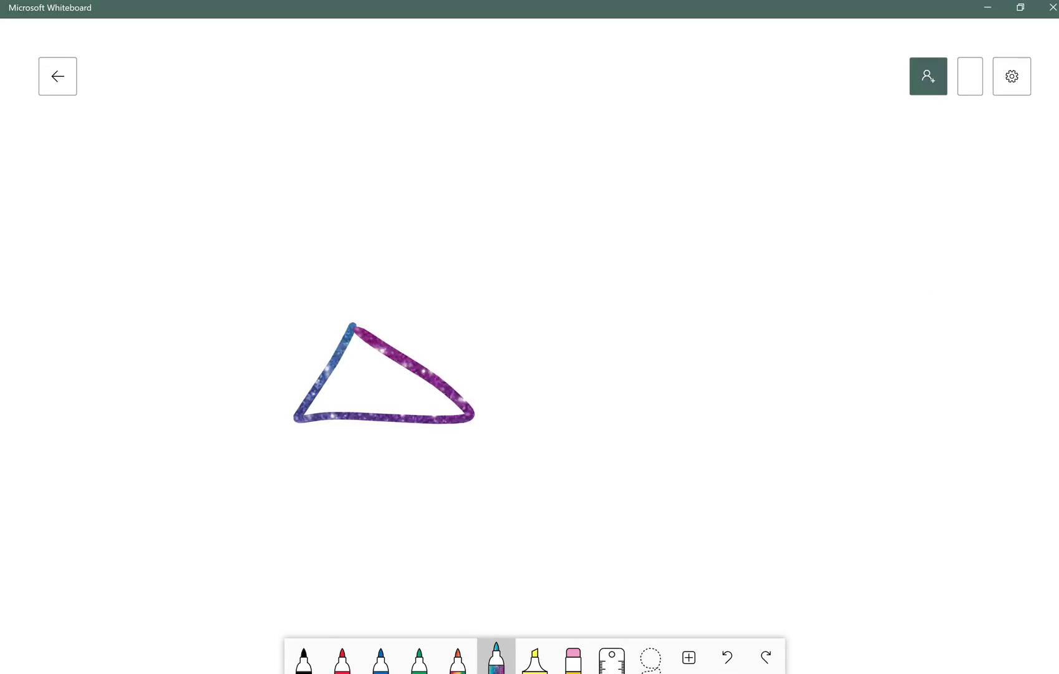
mouse_move(551, 280)
left_mouse_down()
mouse_move(577, 277)
mouse_move(651, 354)
mouse_move(579, 275)
left_mouse_up()
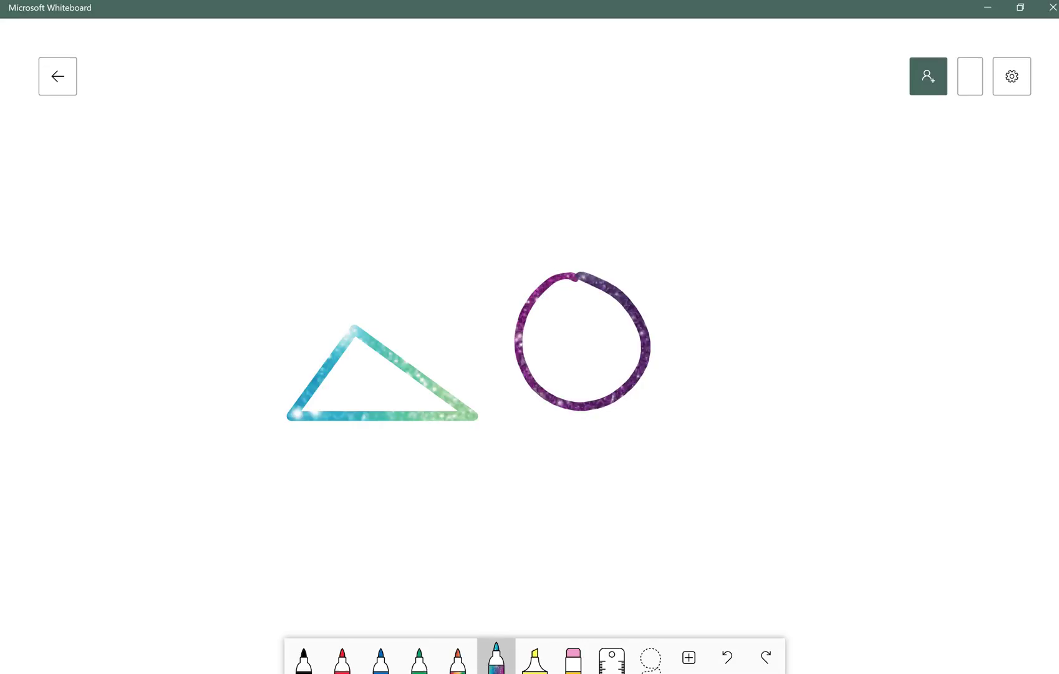
mouse_move(521, 445)
left_mouse_down()
mouse_move(517, 544)
mouse_move(644, 439)
mouse_move(529, 439)
left_mouse_up()
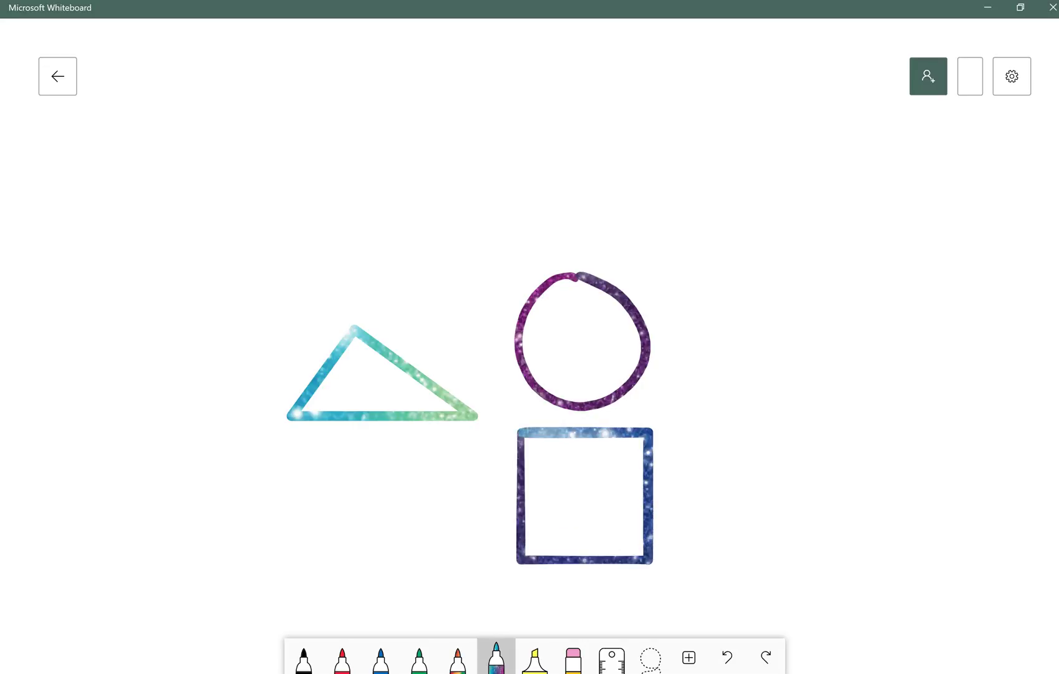
mouse_move(744, 288)
left_mouse_down()
mouse_move(749, 422)
mouse_move(740, 290)
left_mouse_up()
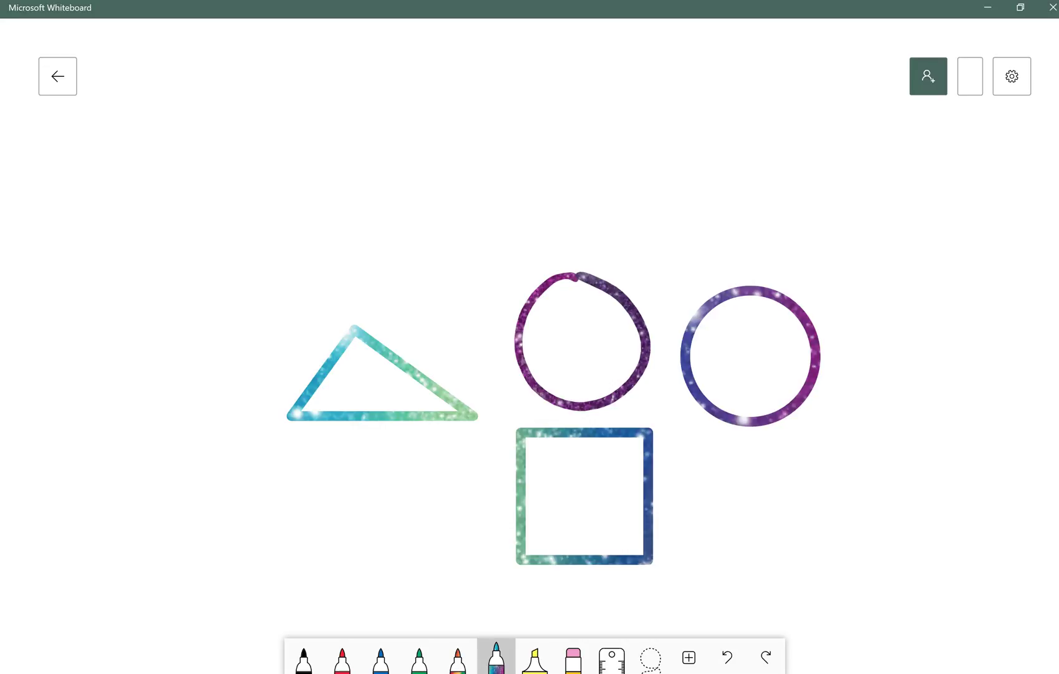
Step: Add a second triangle above the first, then clear the whole canvas
mouse_move(342, 163)
left_mouse_down()
mouse_move(254, 257)
mouse_move(431, 254)
left_mouse_up()
left_click_drag(430, 255, 341, 163)
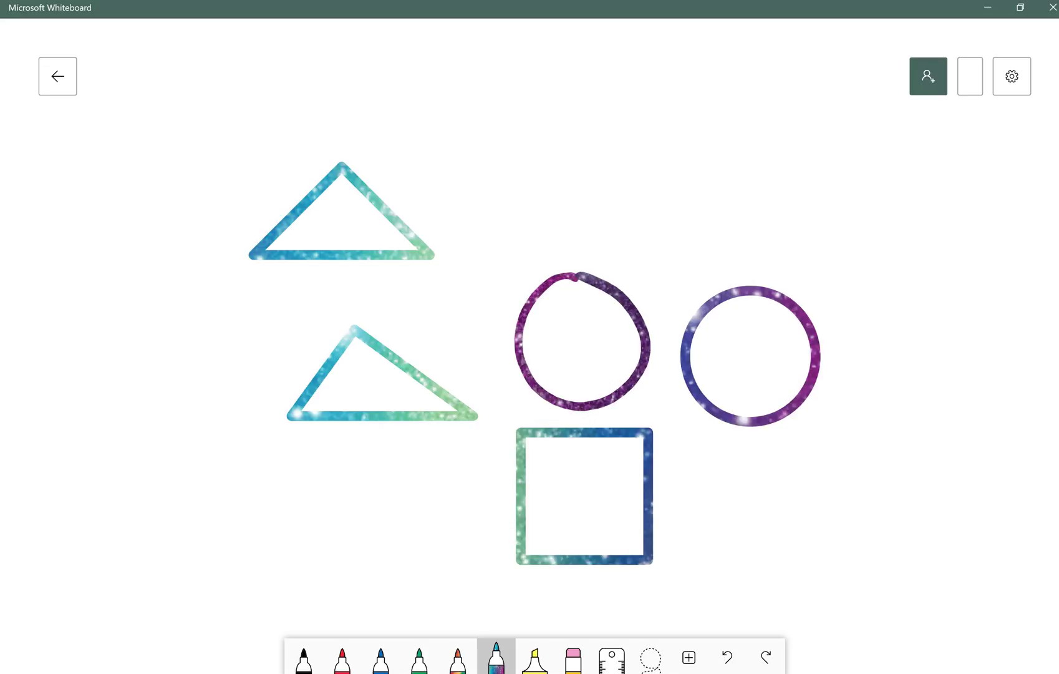
left_click(1011, 76)
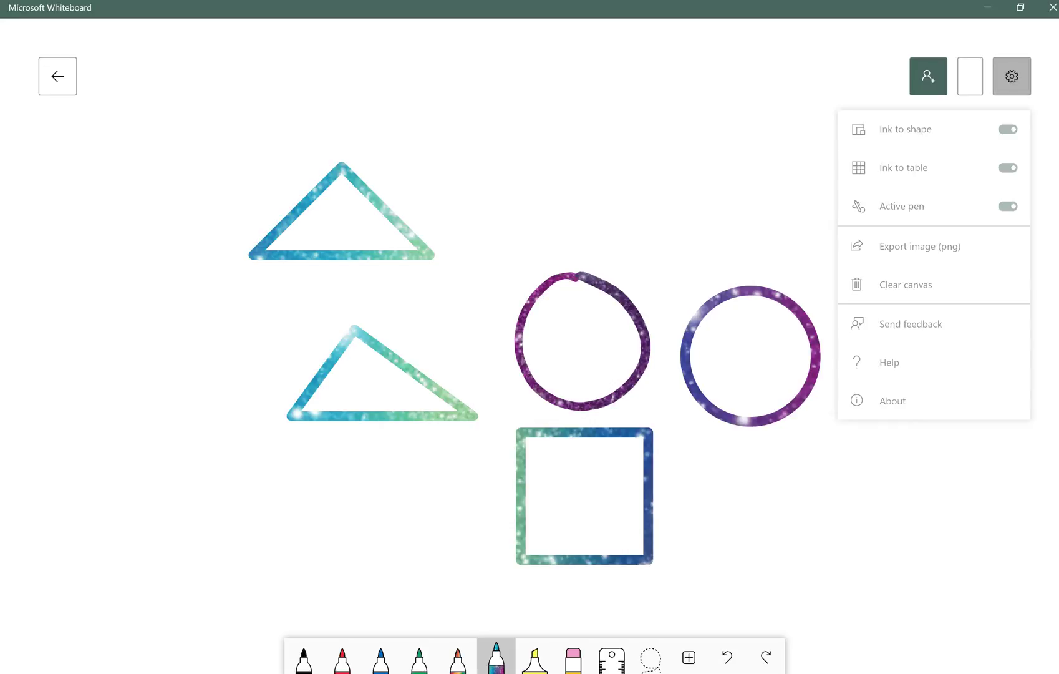
left_click(906, 284)
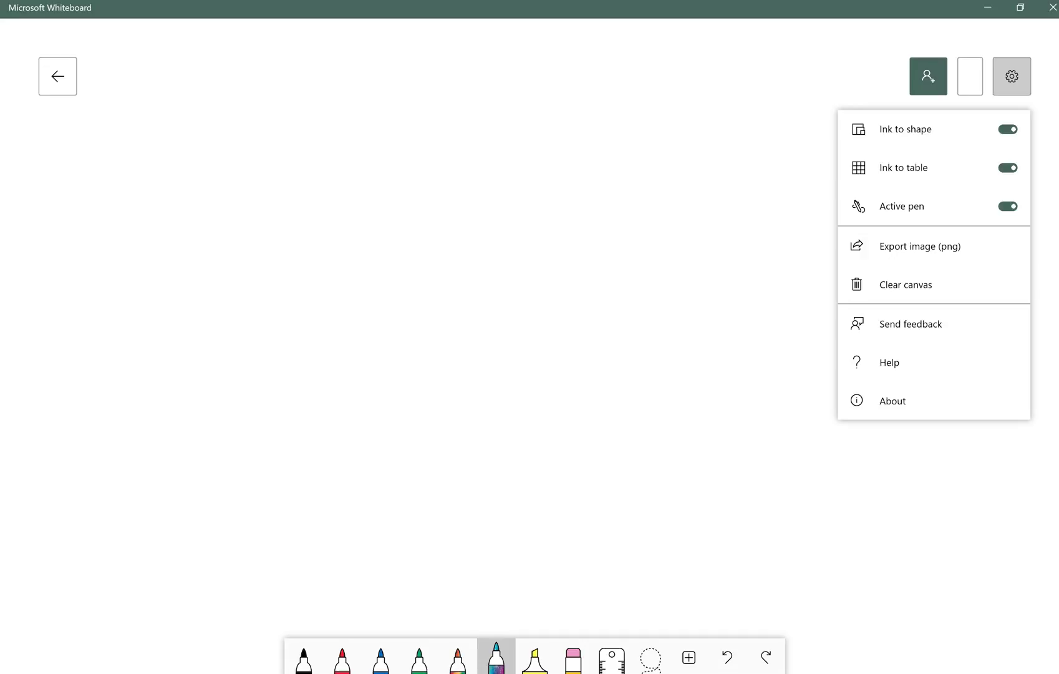
Step: Ink a black rectangle with dividing lines to form a three-column, two-row table
left_click(303, 660)
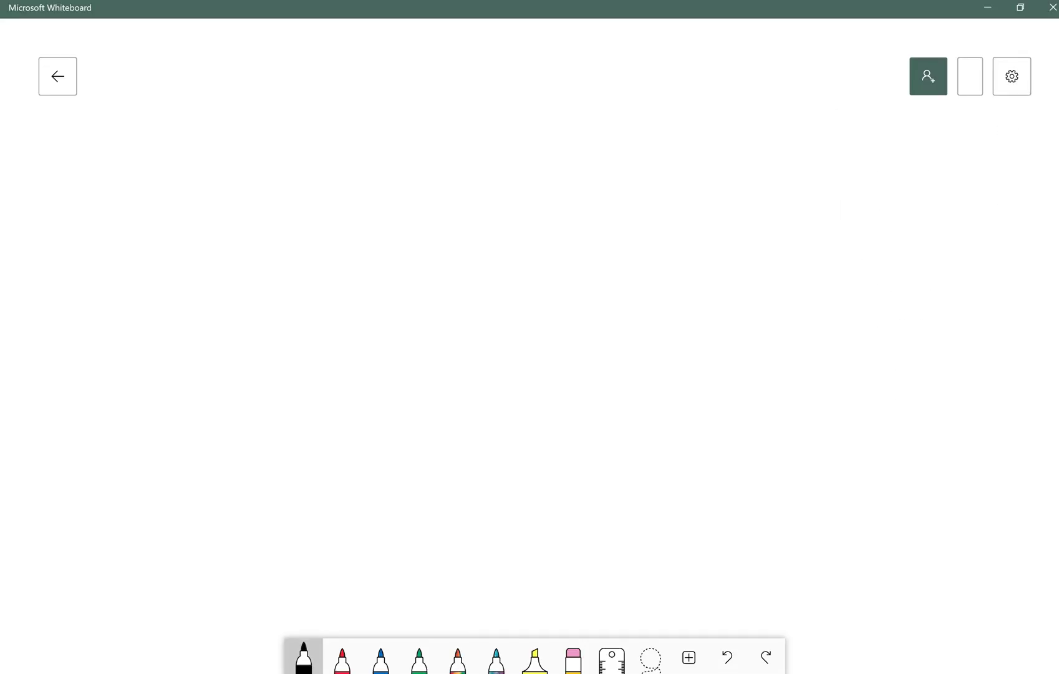
mouse_move(331, 255)
left_mouse_down()
mouse_move(334, 407)
mouse_move(634, 344)
mouse_move(431, 233)
mouse_move(335, 248)
left_mouse_up()
left_click_drag(477, 197, 487, 501)
left_click_drag(273, 367, 882, 362)
mouse_move(683, 149)
left_mouse_down()
mouse_move(706, 381)
mouse_move(707, 643)
left_mouse_up()
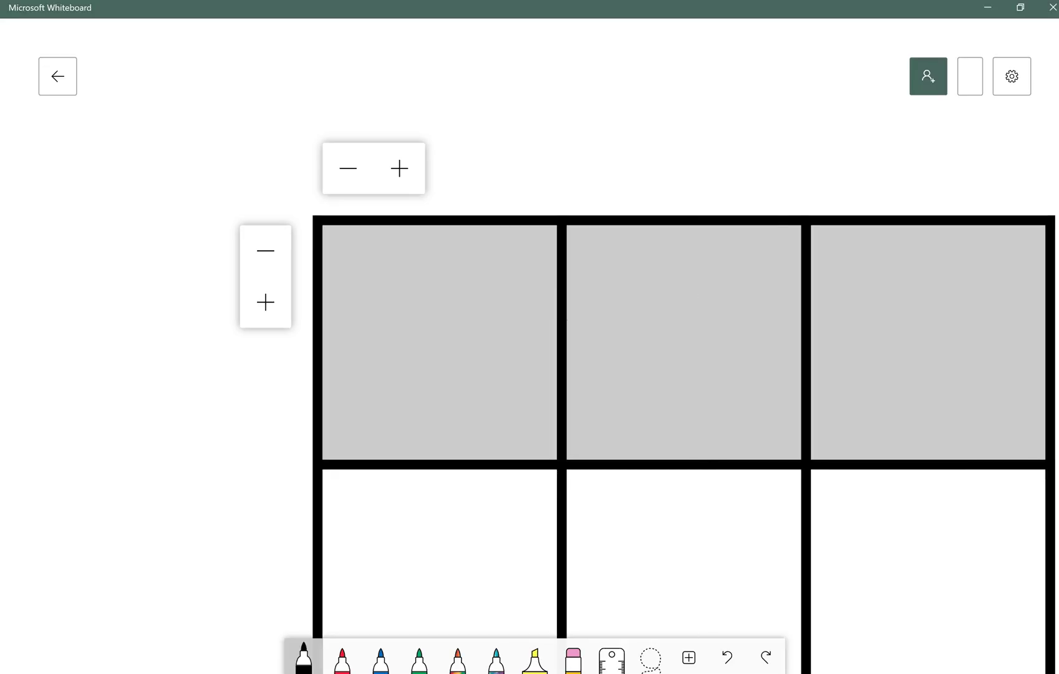
Step: Add red scribbles to the first header cell and the cell below, nudging the lower one up-left
left_click(342, 658)
mouse_move(402, 322)
left_mouse_down()
mouse_move(431, 338)
mouse_move(466, 308)
mouse_move(591, 273)
mouse_move(836, 290)
left_mouse_up()
mouse_move(385, 566)
left_mouse_down()
mouse_move(449, 568)
mouse_move(580, 521)
mouse_move(822, 469)
left_mouse_up()
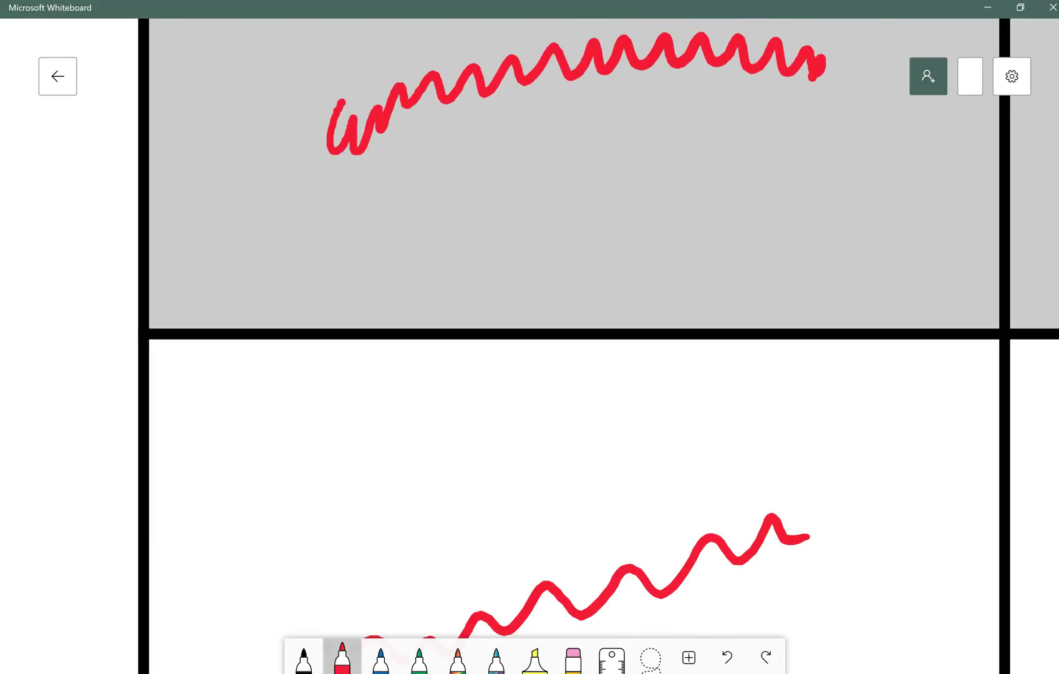
scroll(253, 378, "down", 5)
scroll(331, 381, "down", 5)
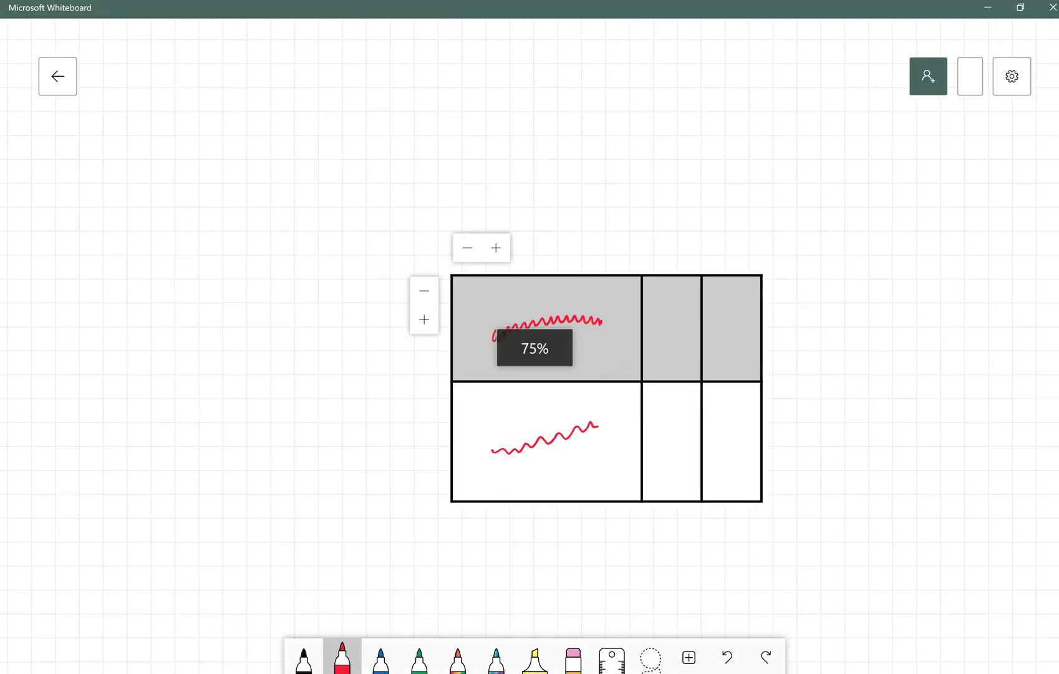
scroll(471, 383, "down", 2)
left_click_drag(528, 441, 439, 421)
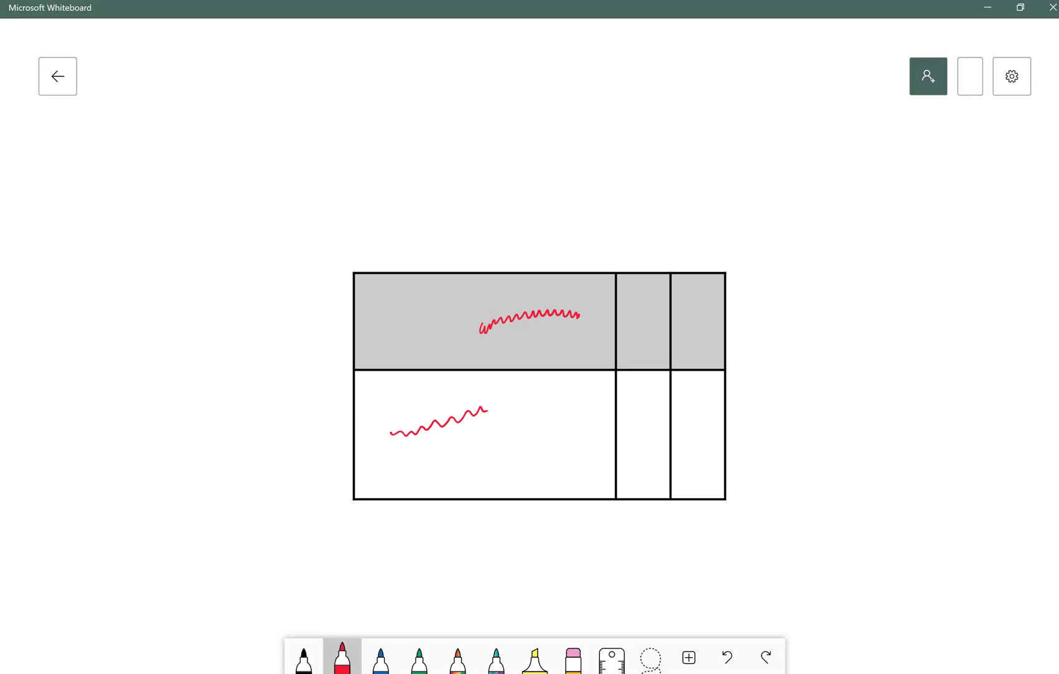
Step: Enable the Web sharing link in the Invite options so anyone with the URL can access the board
left_click(930, 83)
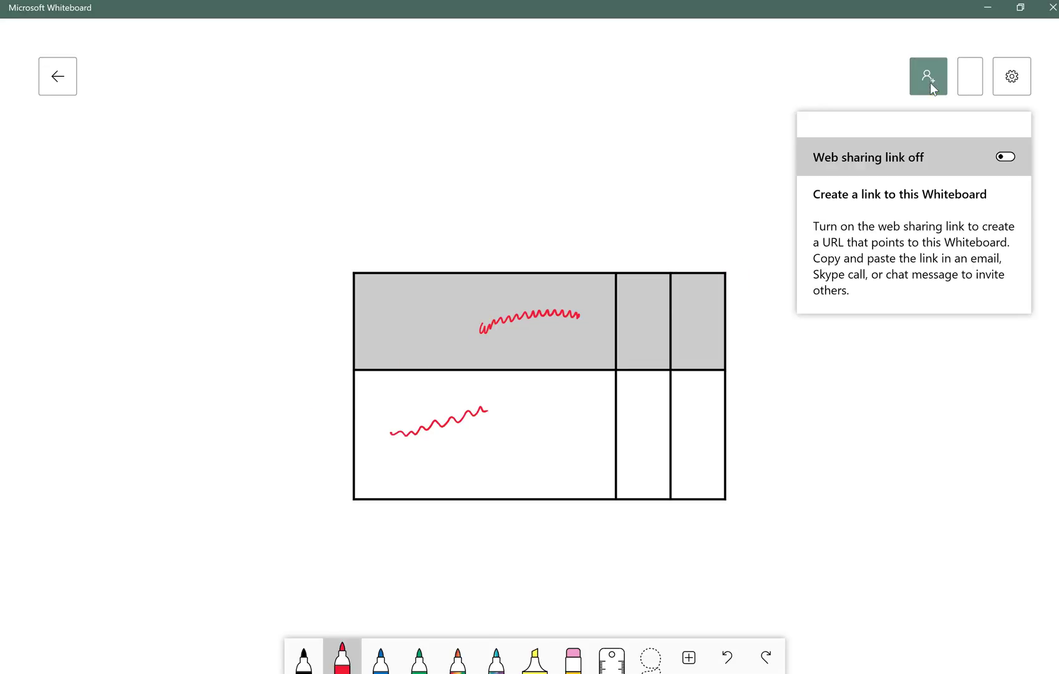
left_click(1009, 158)
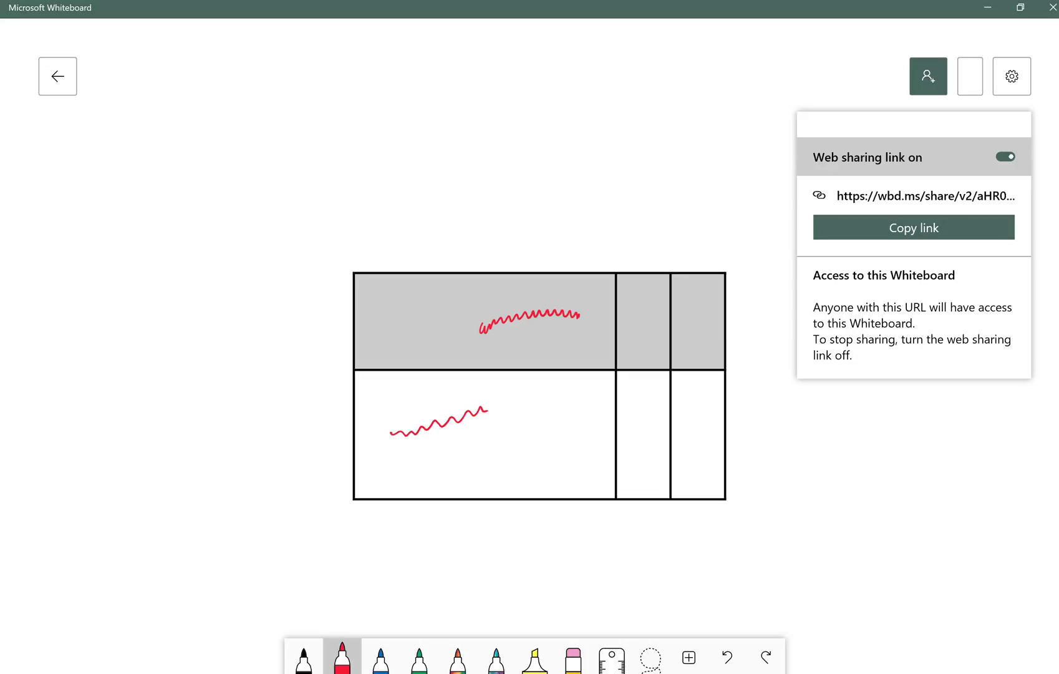
left_click(1011, 75)
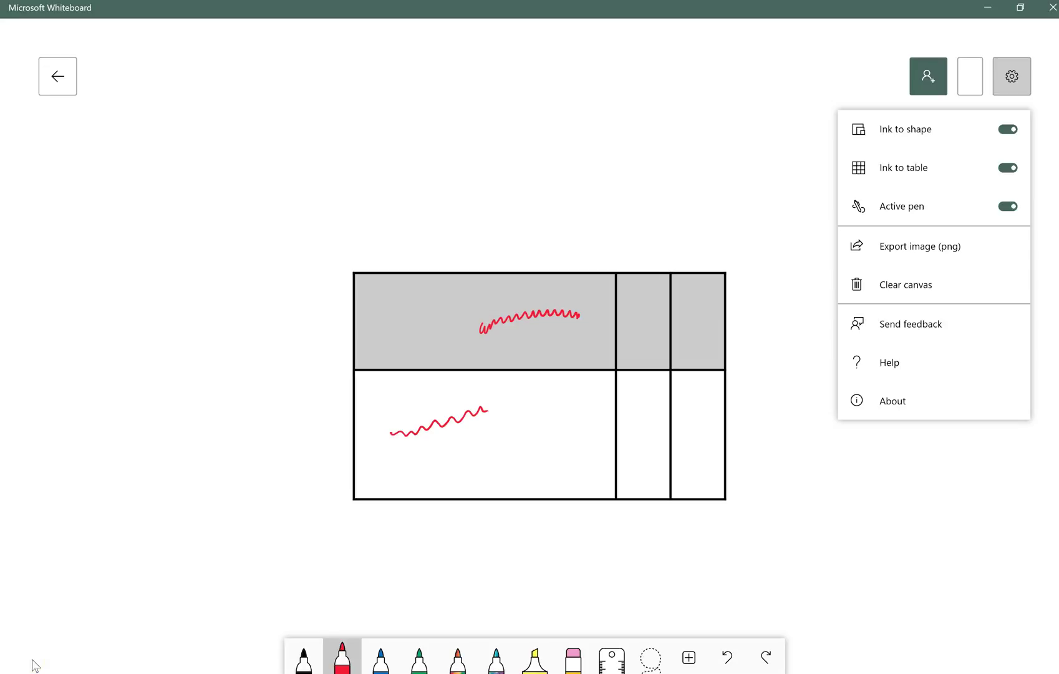